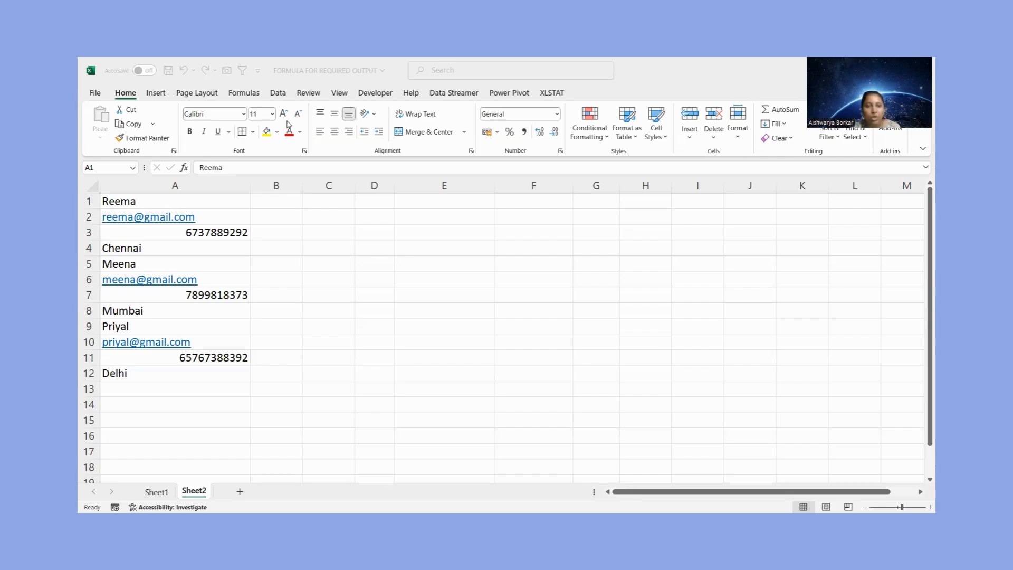
# Enter the numbers 1, 2, 3 and 4 in cells B1 to B4 beside the first record
pyautogui.click(272, 205)
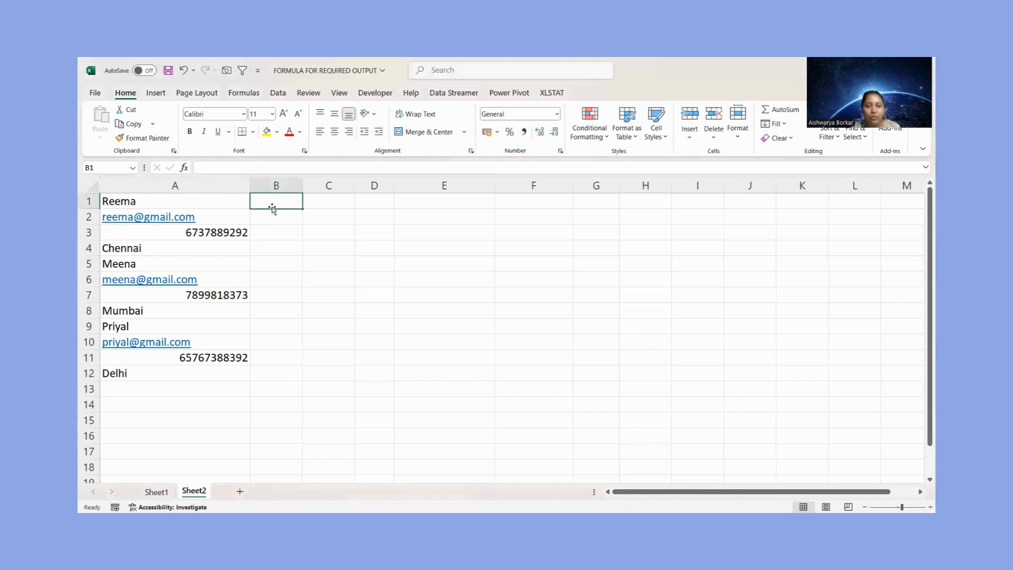
pyautogui.write('1')
pyautogui.press('Return')
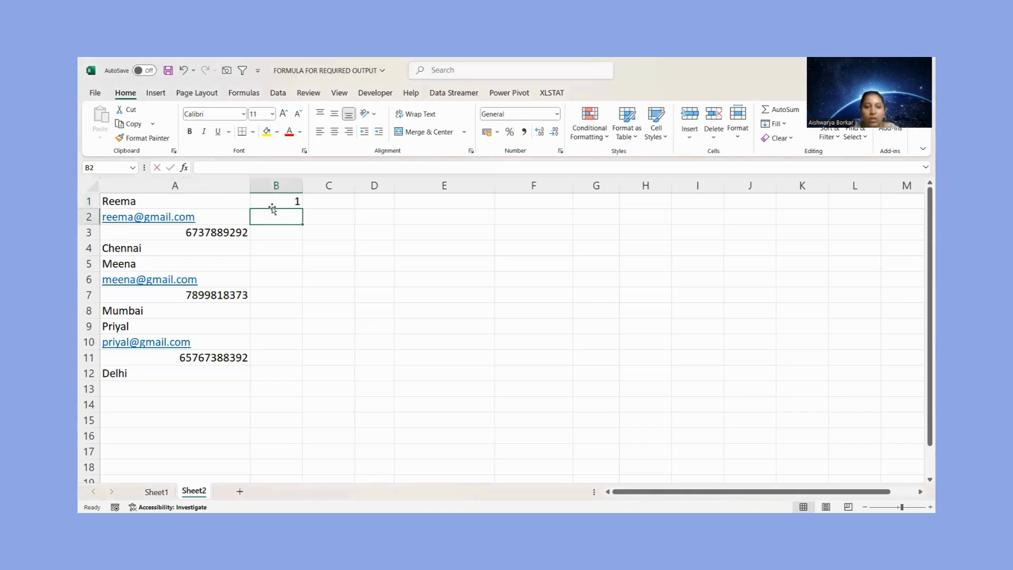
pyautogui.write('2')
pyautogui.press('Return')
pyautogui.write('3')
pyautogui.press('Return')
pyautogui.write('4')
pyautogui.press('Return')
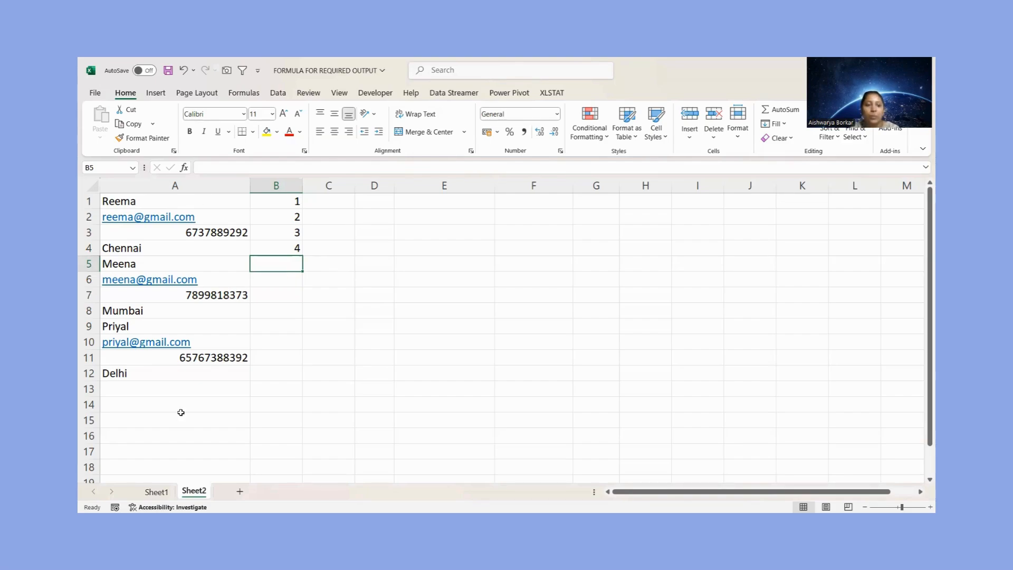
# Fill the 1 to 4 pattern from B1:B4 down to B12, copying the cells instead of continuing the series
pyautogui.moveTo(280, 201); pyautogui.dragTo(302, 380)
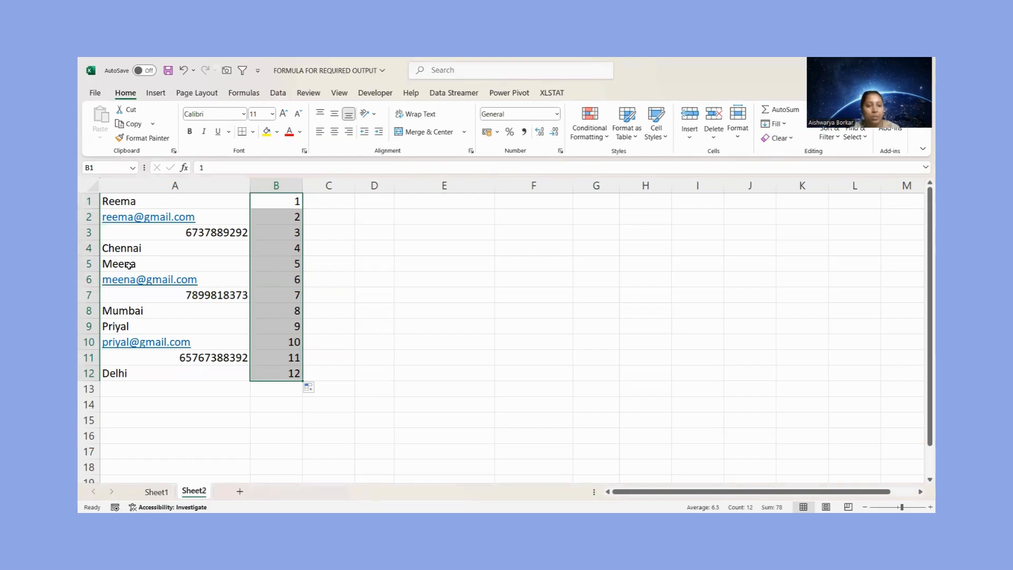
pyautogui.click(313, 390)
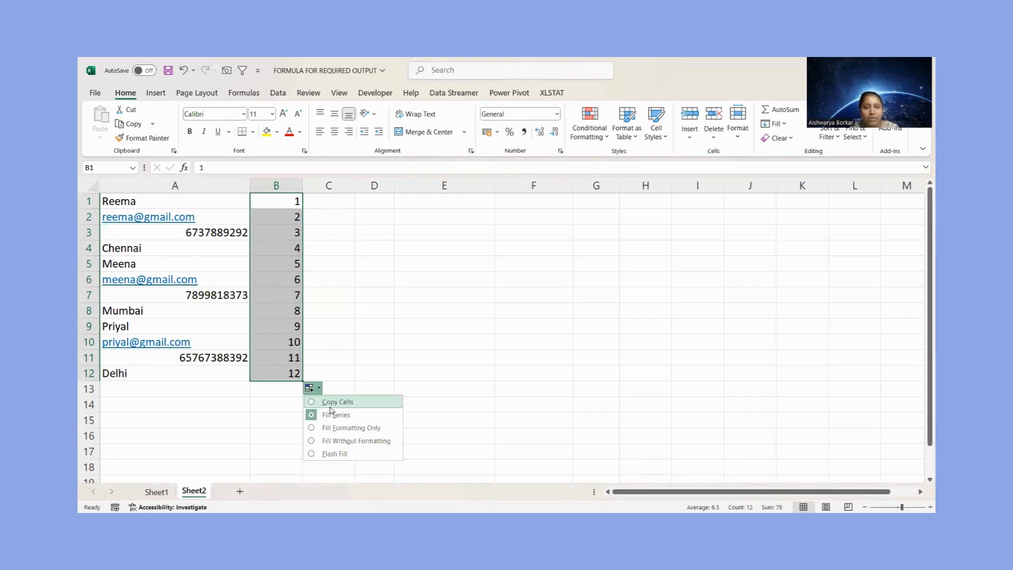
pyautogui.click(330, 406)
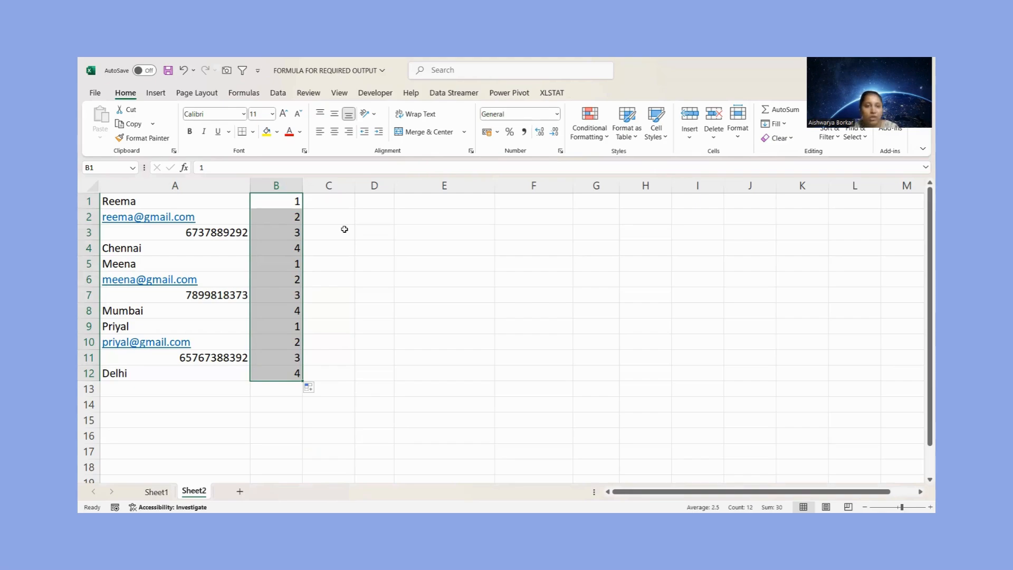
# Enter 1, 2, 3 and 4 across cells D1 to G1 as the output column headers
pyautogui.click(327, 213)
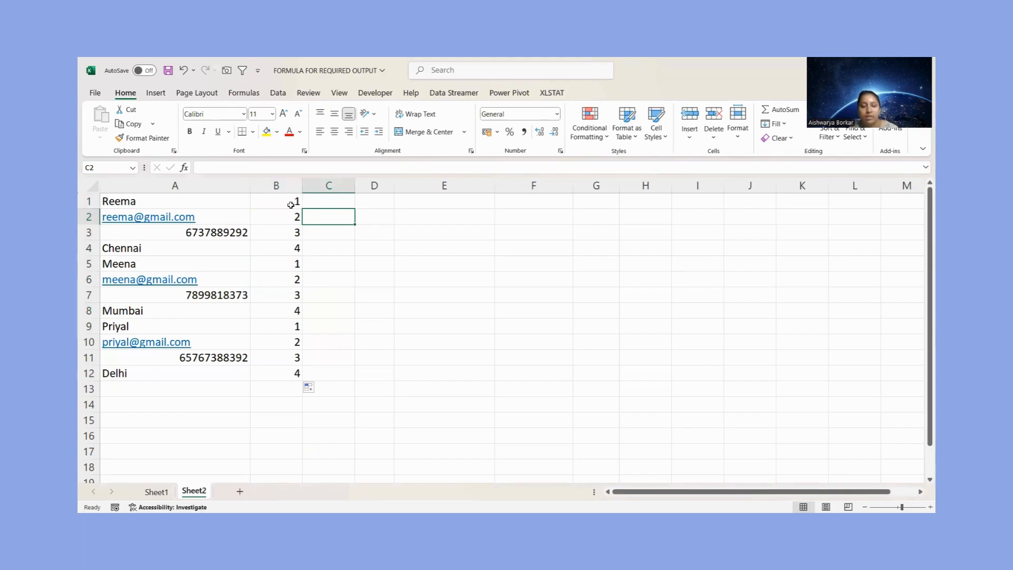
pyautogui.click(385, 200)
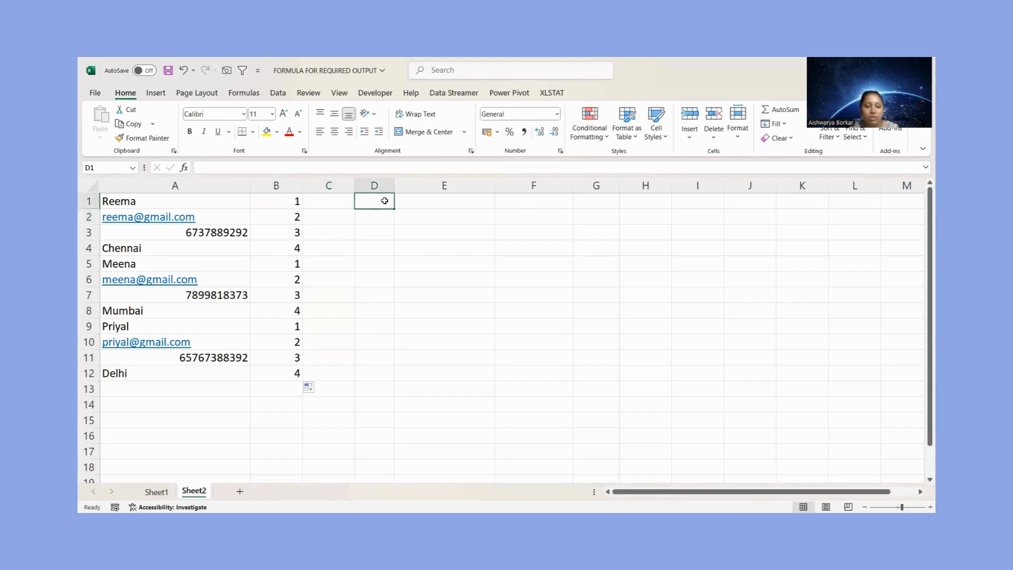
pyautogui.write('1')
pyautogui.press('Tab')
pyautogui.write('2')
pyautogui.press('Tab')
pyautogui.write('3')
pyautogui.press('Tab')
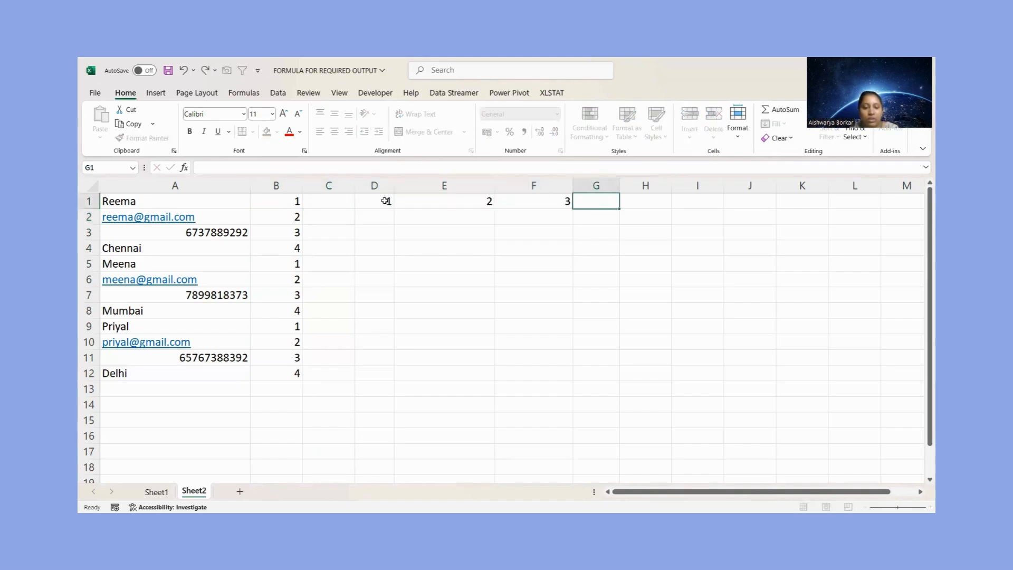
pyautogui.write('4')
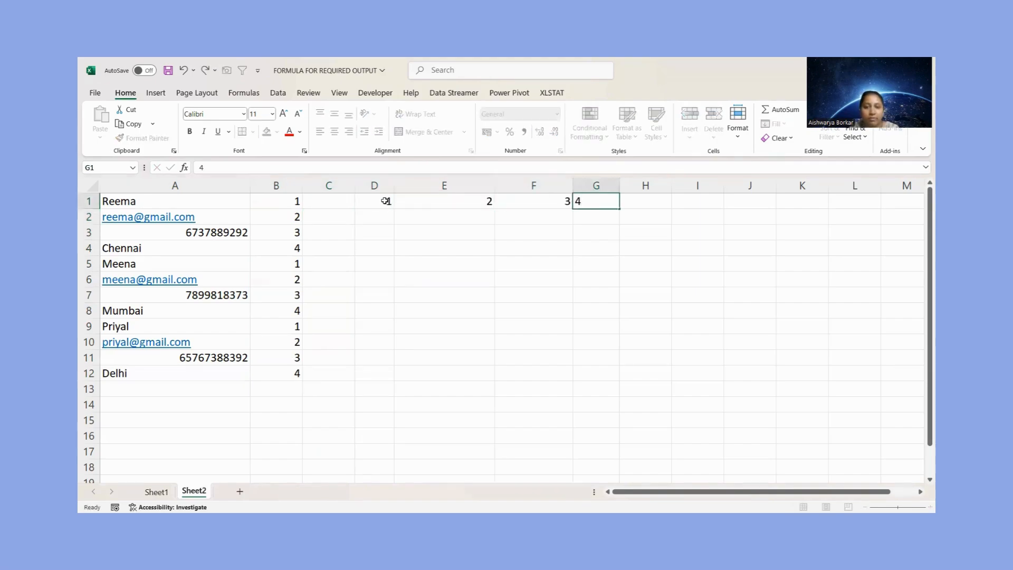
pyautogui.press('Return')
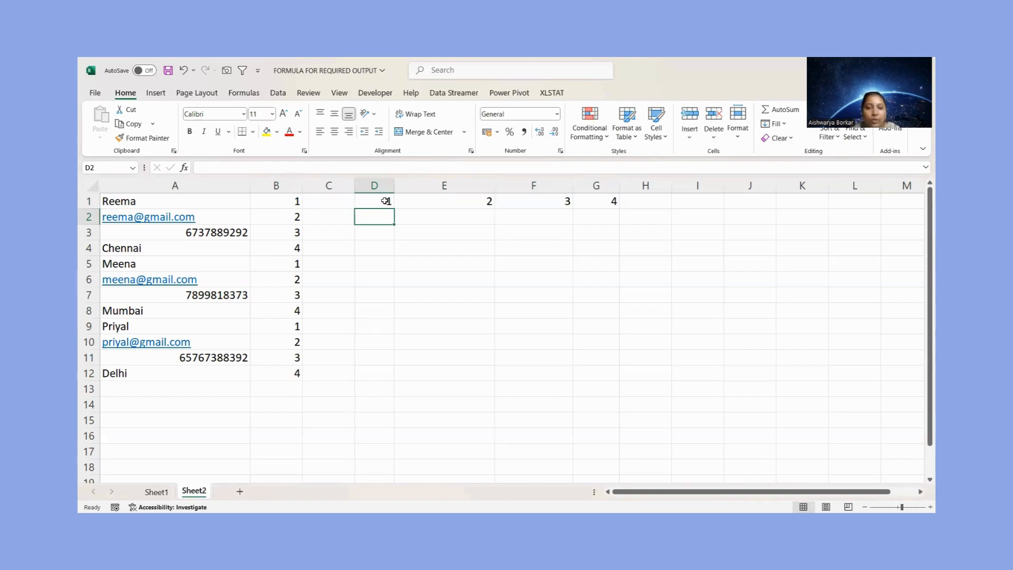
# Enter the formula =FILTER(A1:B12,B1:B12=1) in cell D2
pyautogui.write('=')
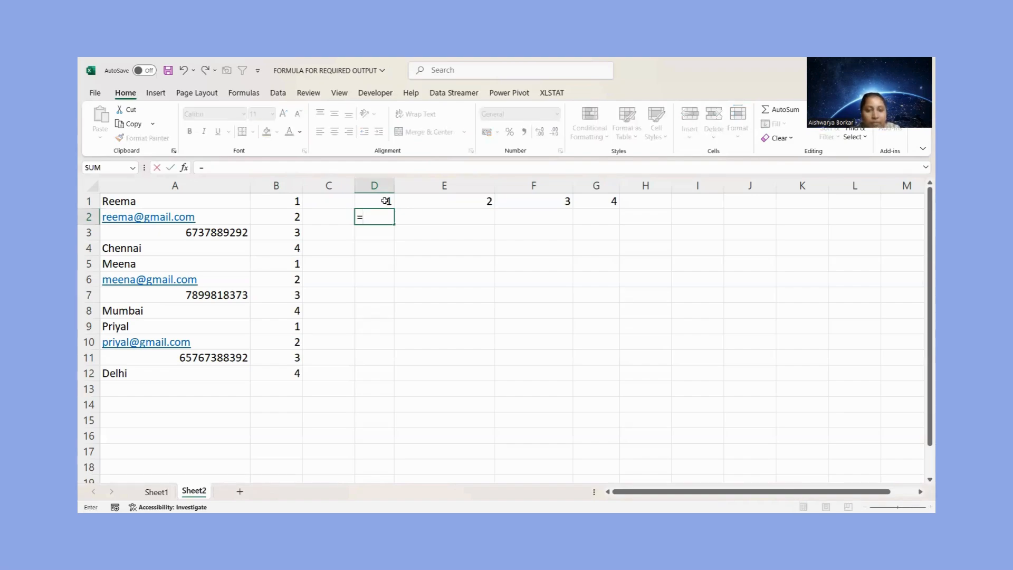
pyautogui.write('FILTER(')
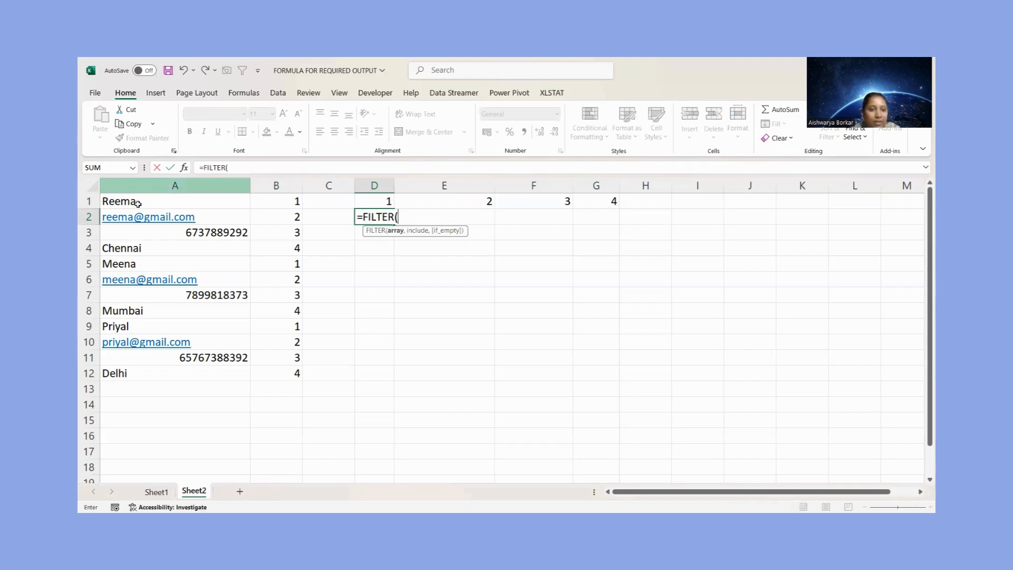
pyautogui.click(136, 203)
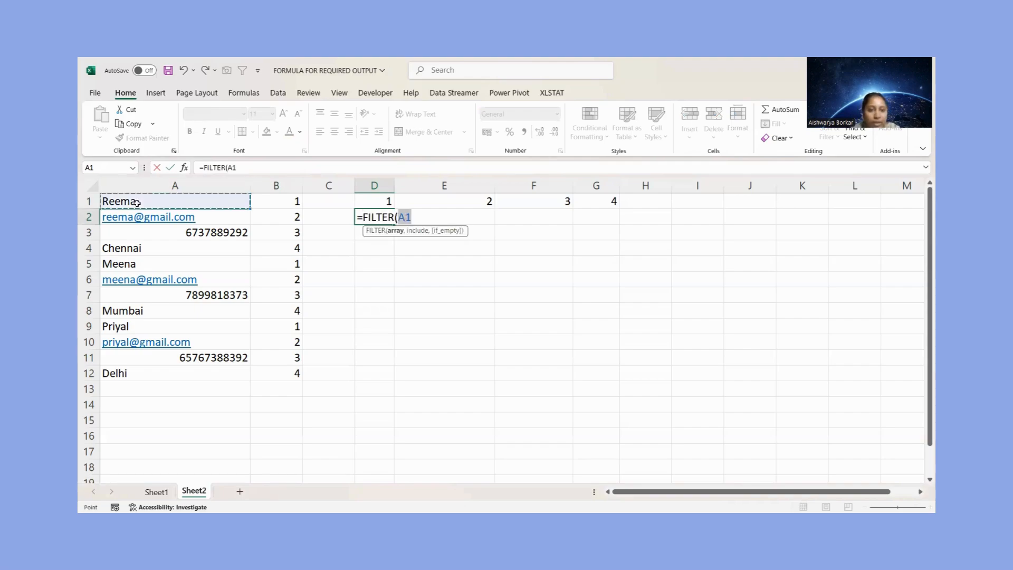
pyautogui.keyDown('shift'); pyautogui.click(260, 376); pyautogui.keyUp('shift')
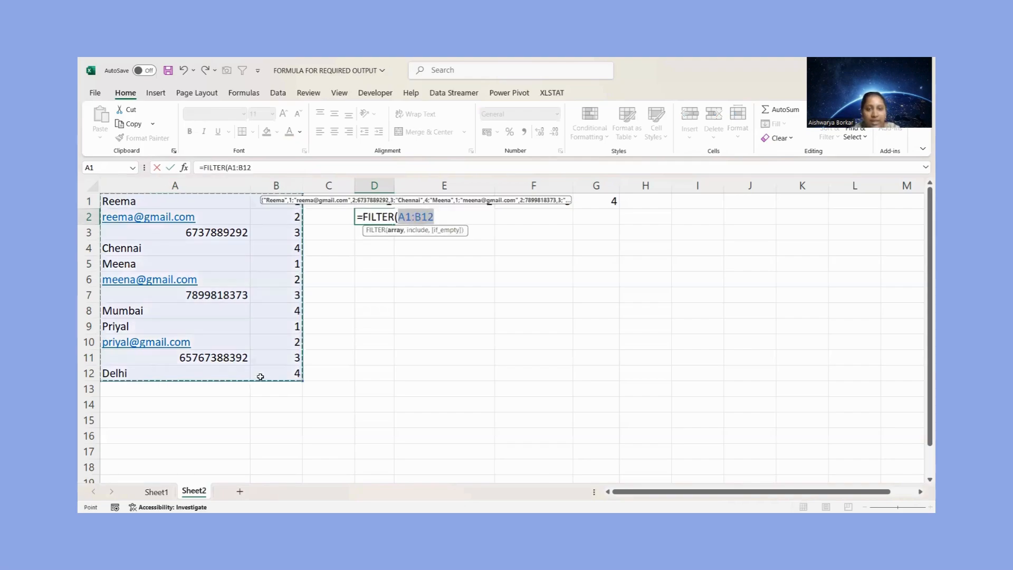
pyautogui.write(',')
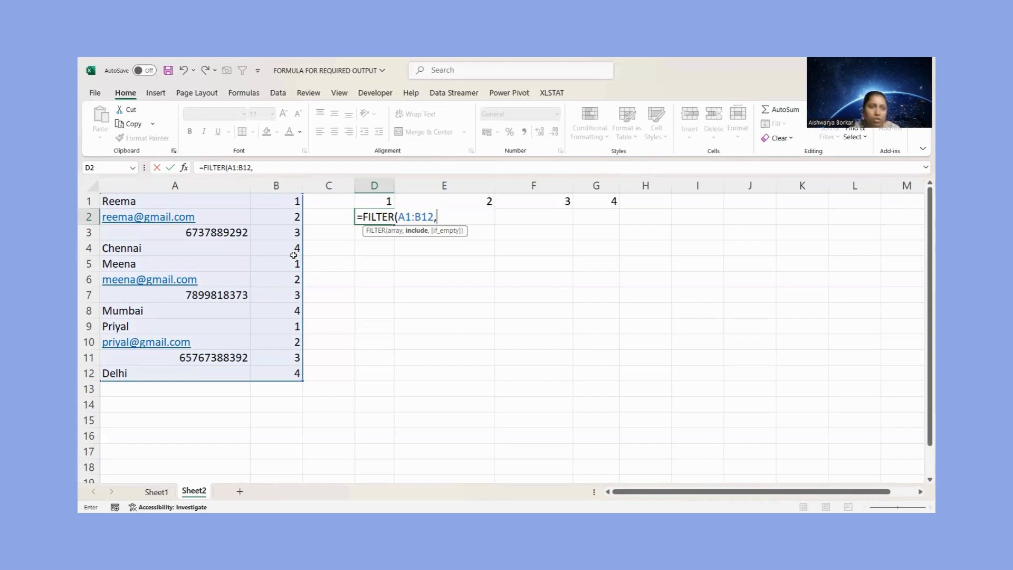
pyautogui.click(283, 201)
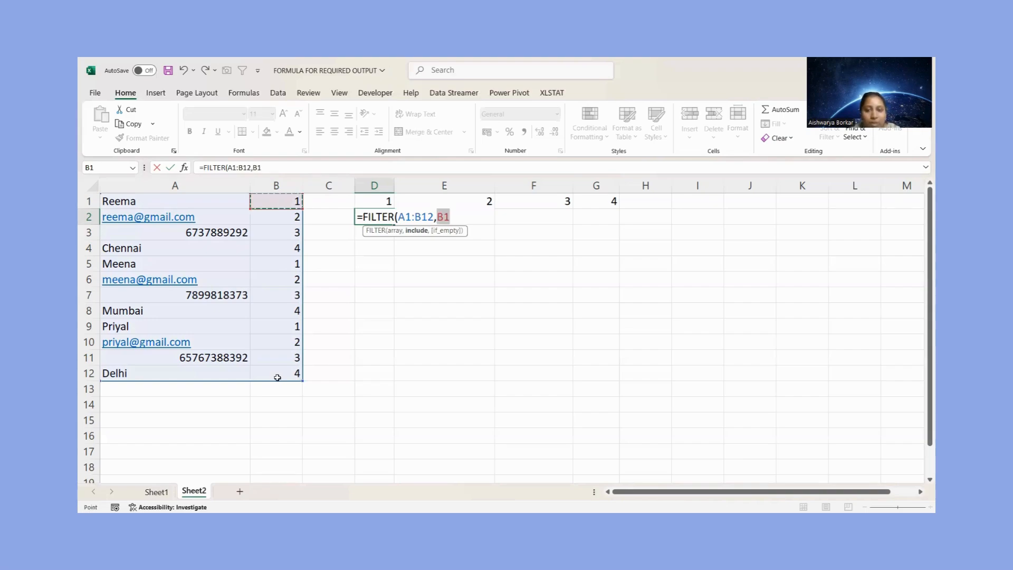
pyautogui.write(':B12=1)')
pyautogui.press('Return')
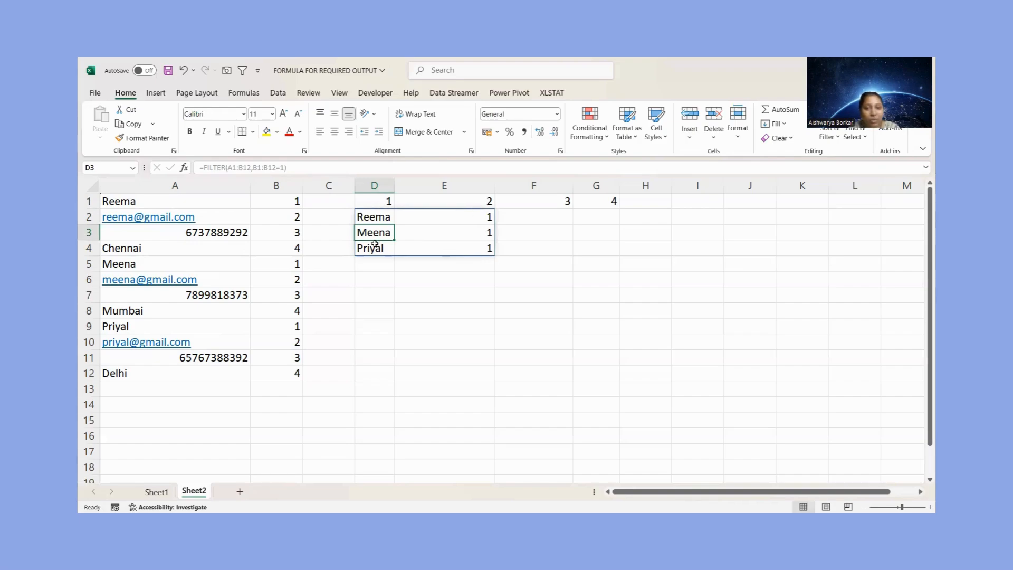
# Wrap the D2 formula in an outer FILTER that keeps only the first column: =FILTER(FILTER(A1:B12,B1:B12=1),{1,0})
pyautogui.click(370, 218)
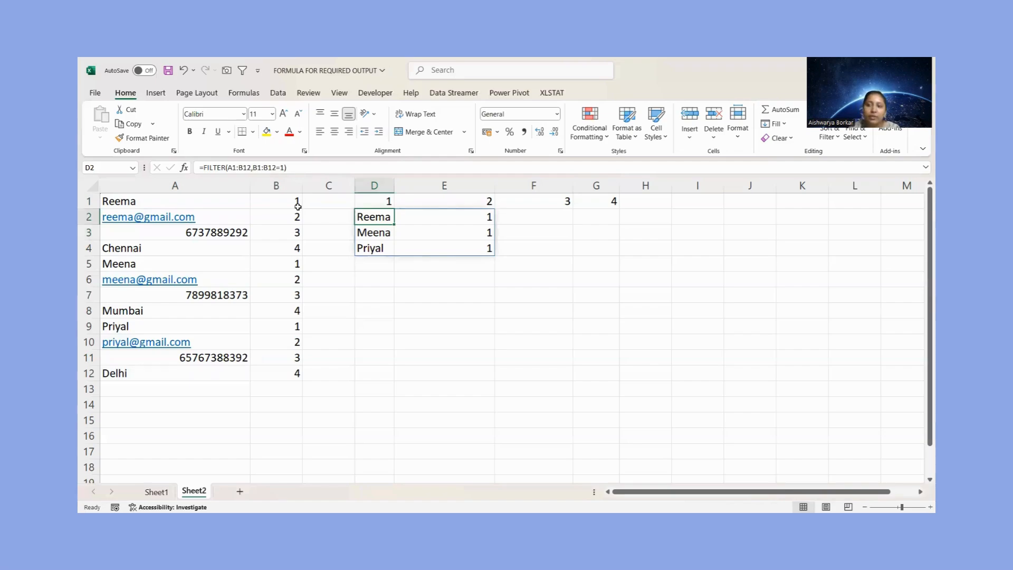
pyautogui.click(204, 167)
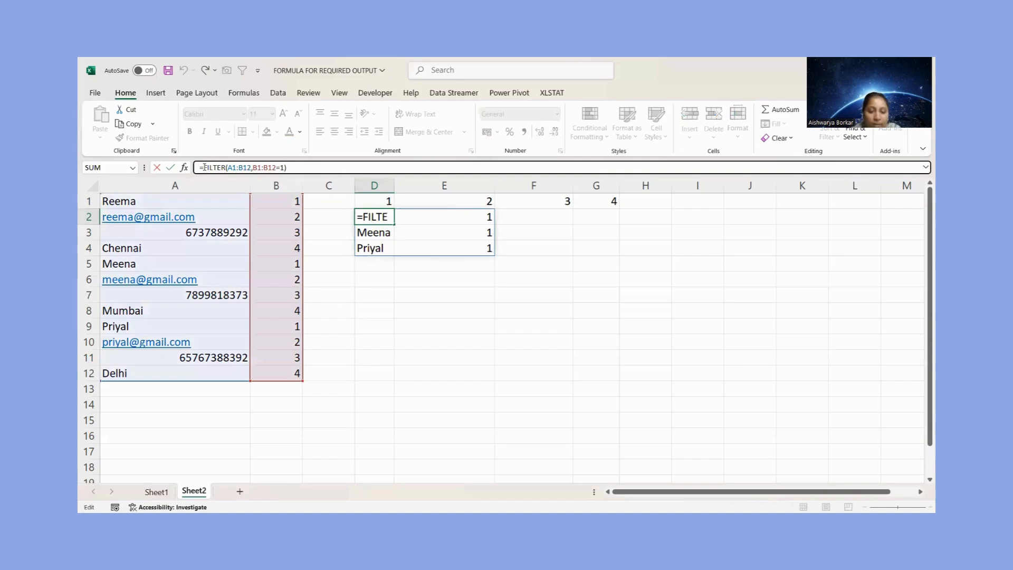
pyautogui.write('filter(')
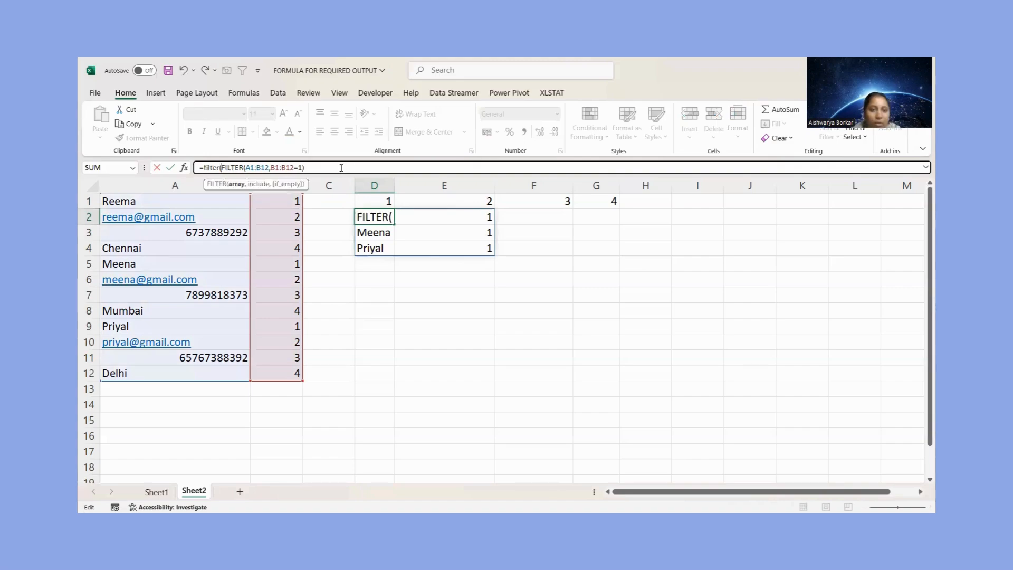
pyautogui.write(',')
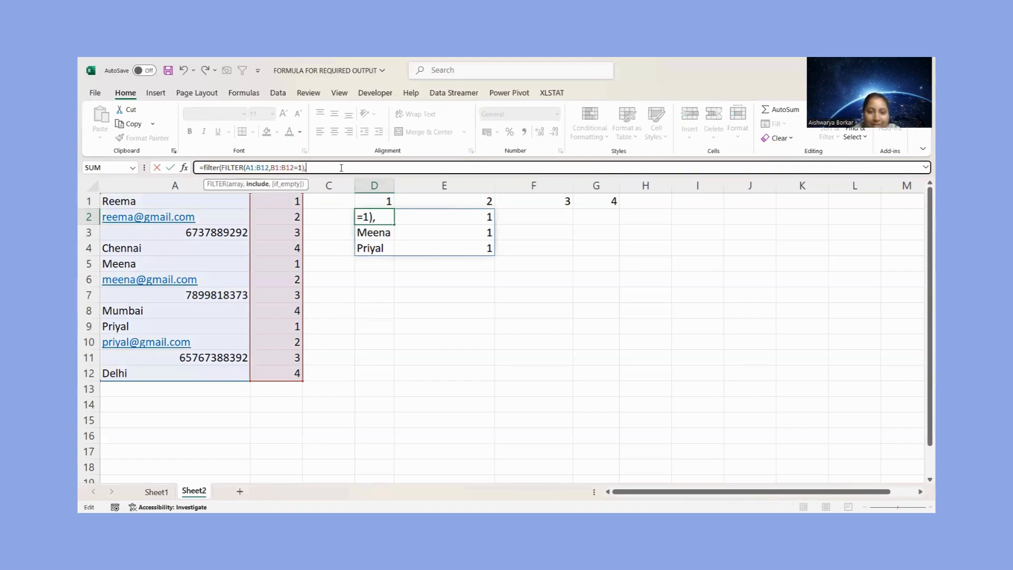
pyautogui.write('{1')
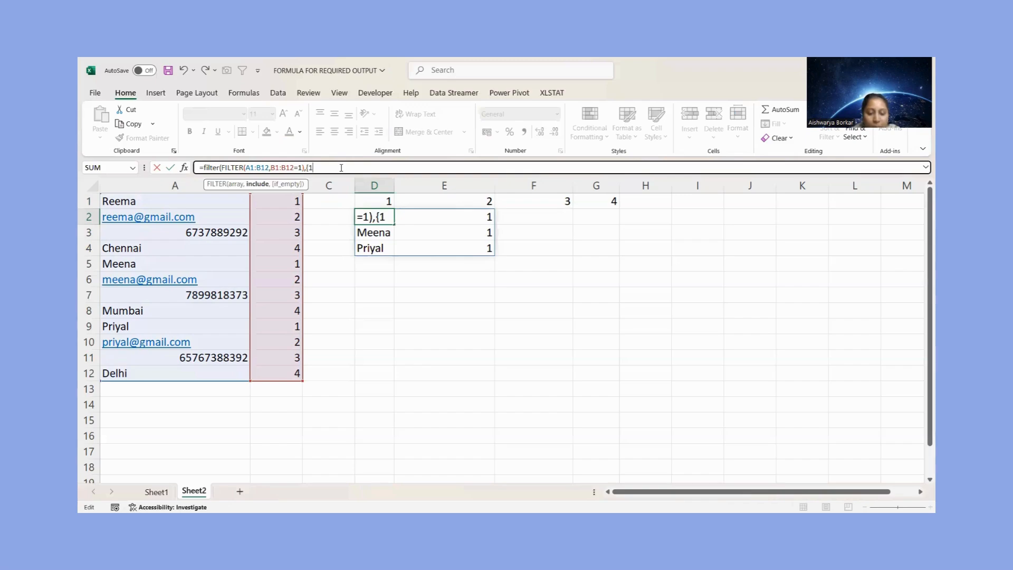
pyautogui.write(',0}')
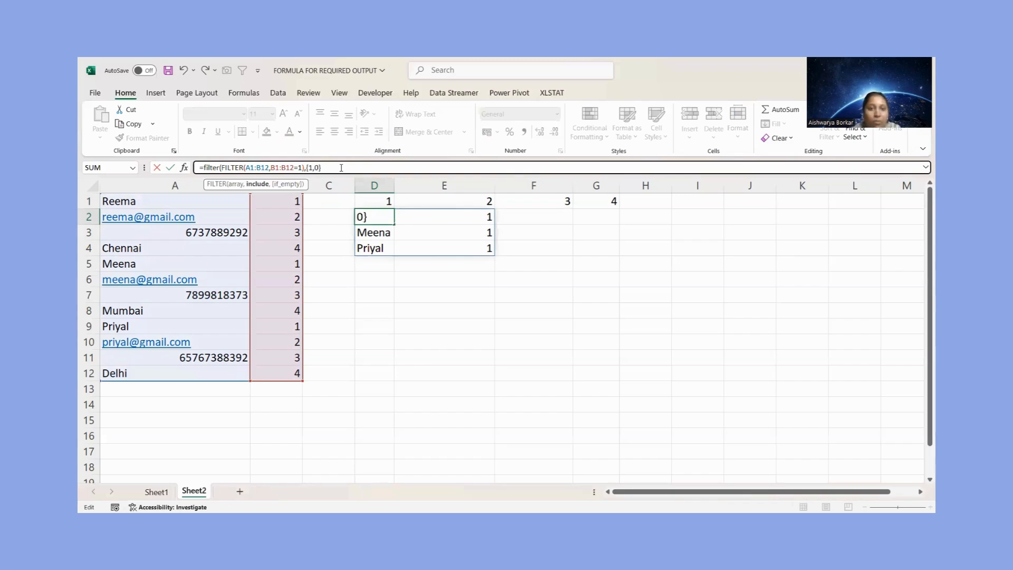
pyautogui.write(')')
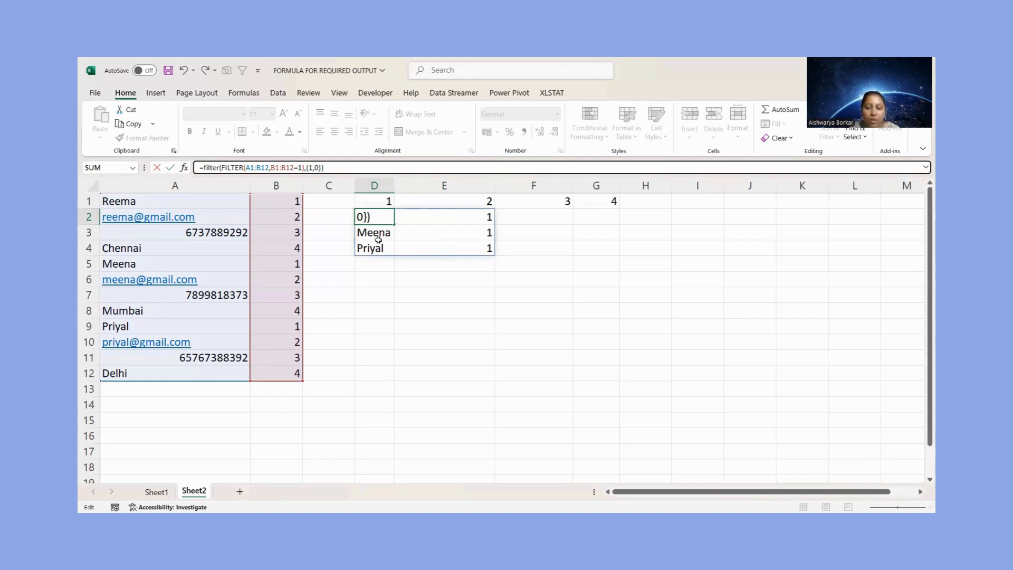
pyautogui.press('Return')
# Replace the fixed criterion 1 in the D2 formula with a reference to header cell D1
pyautogui.click(379, 213)
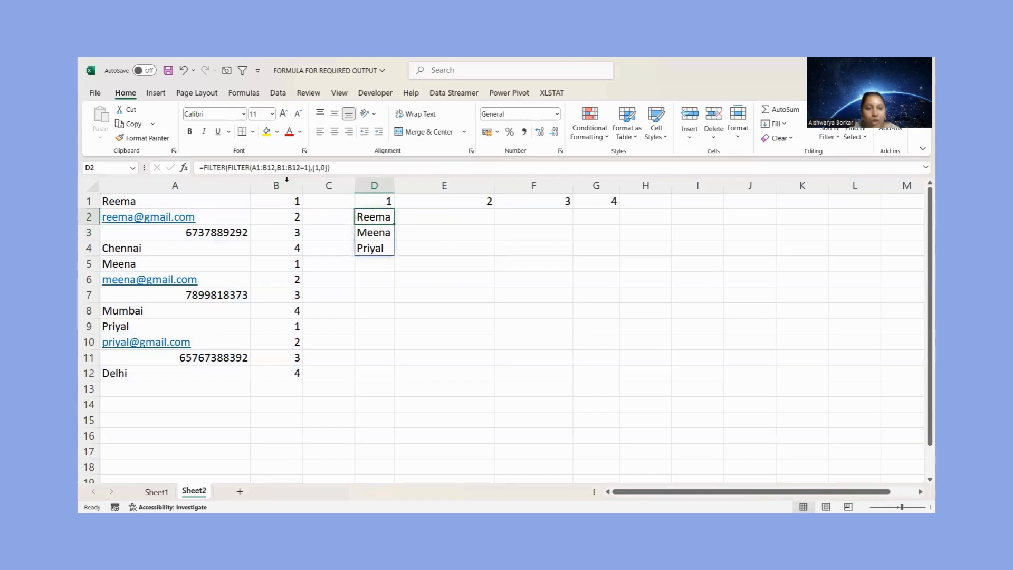
pyautogui.click(390, 201)
pyautogui.click(378, 221)
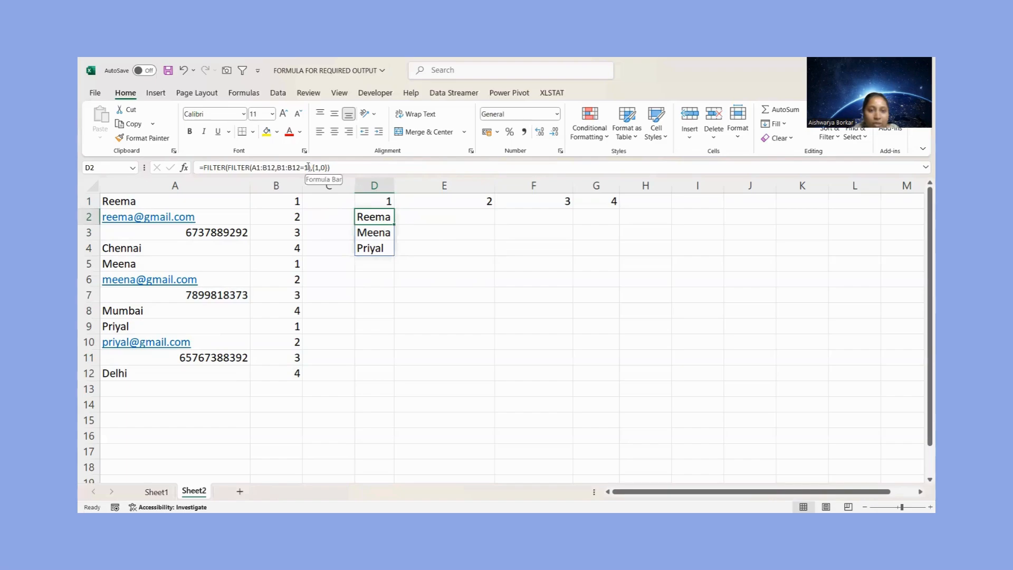
pyautogui.click(308, 167)
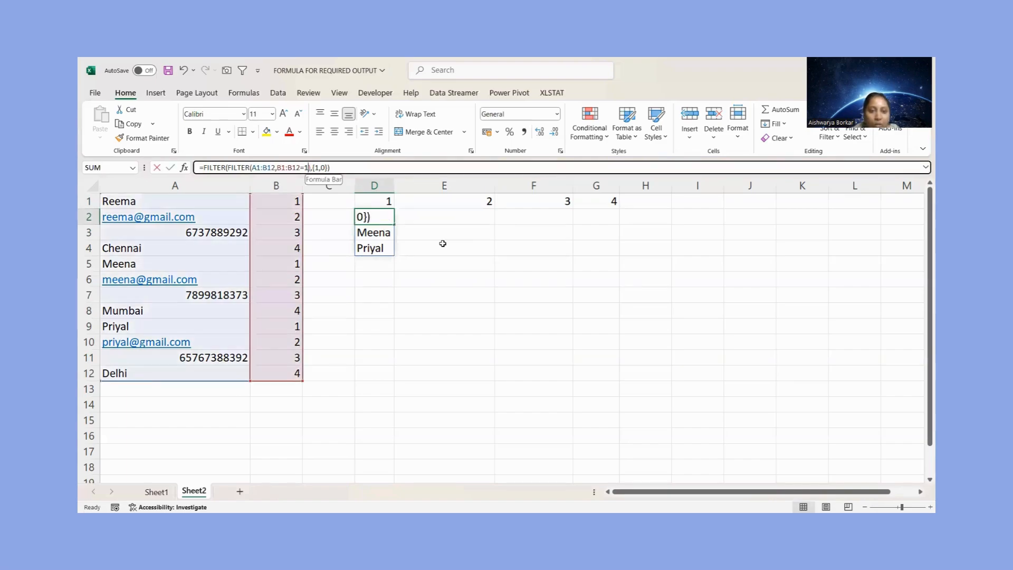
pyautogui.press('BackSpace')
pyautogui.click(381, 201)
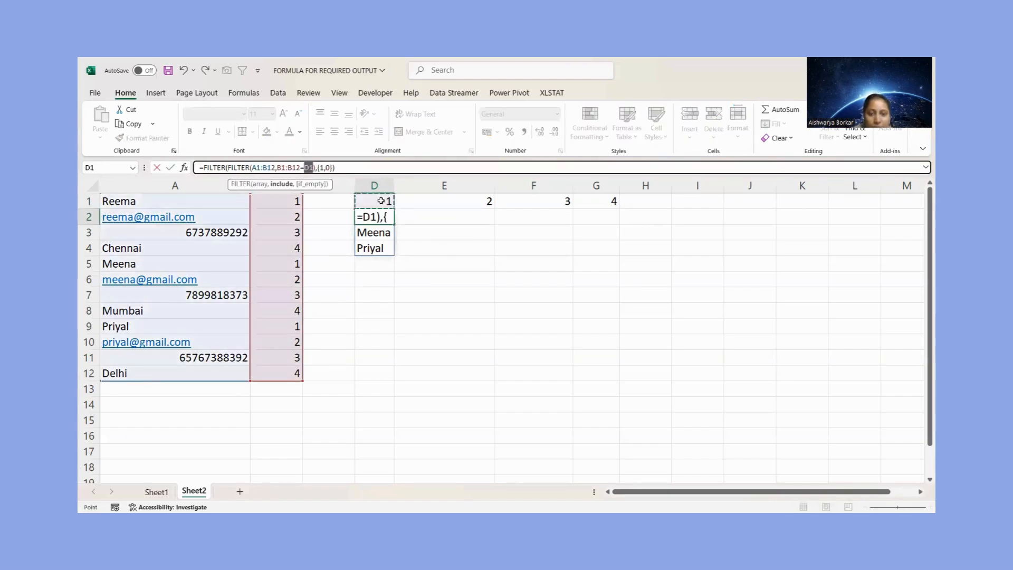
pyautogui.press('Return')
# Make both ranges in the D2 formula absolute, as $A$1:$B$12 and $B$1:$B$12, keeping the D1 reference relative
pyautogui.click(383, 220)
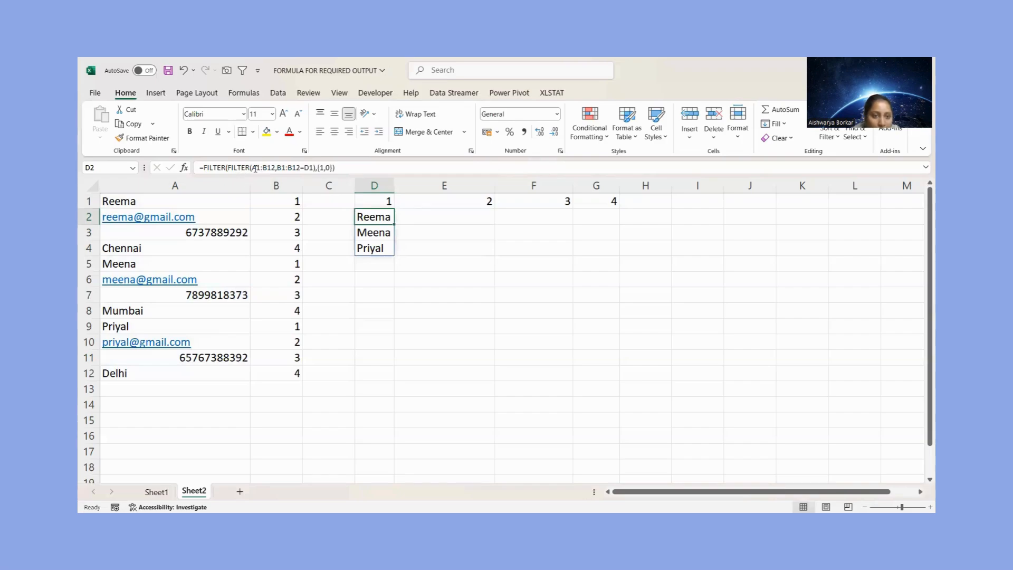
pyautogui.click(255, 167)
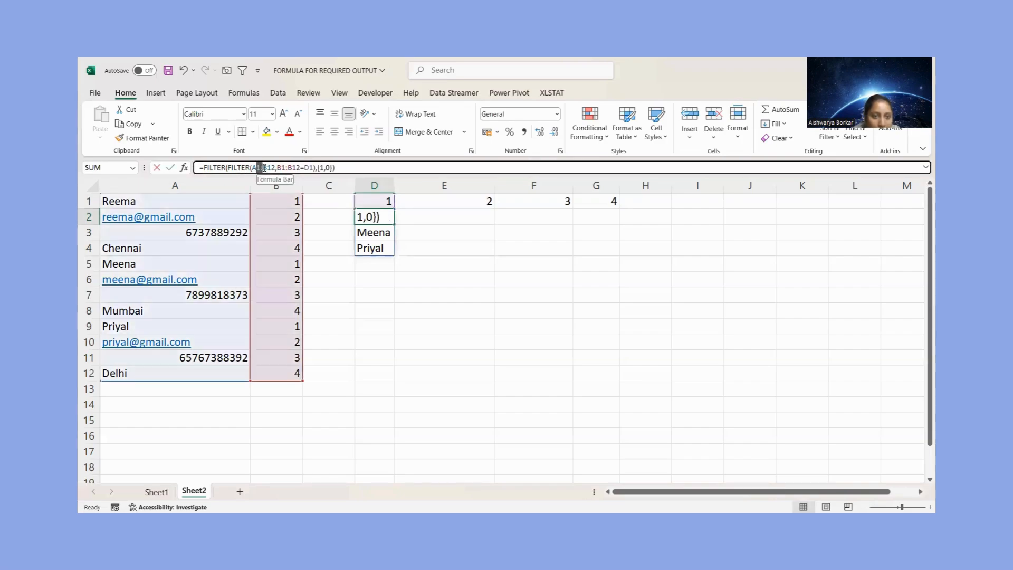
pyautogui.click(256, 167)
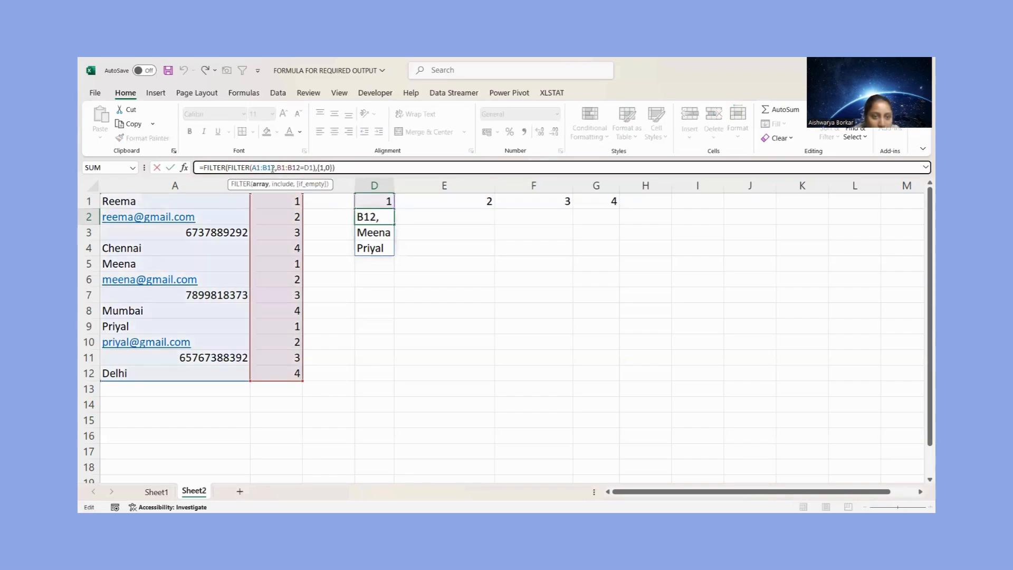
pyautogui.doubleClick(272, 168)
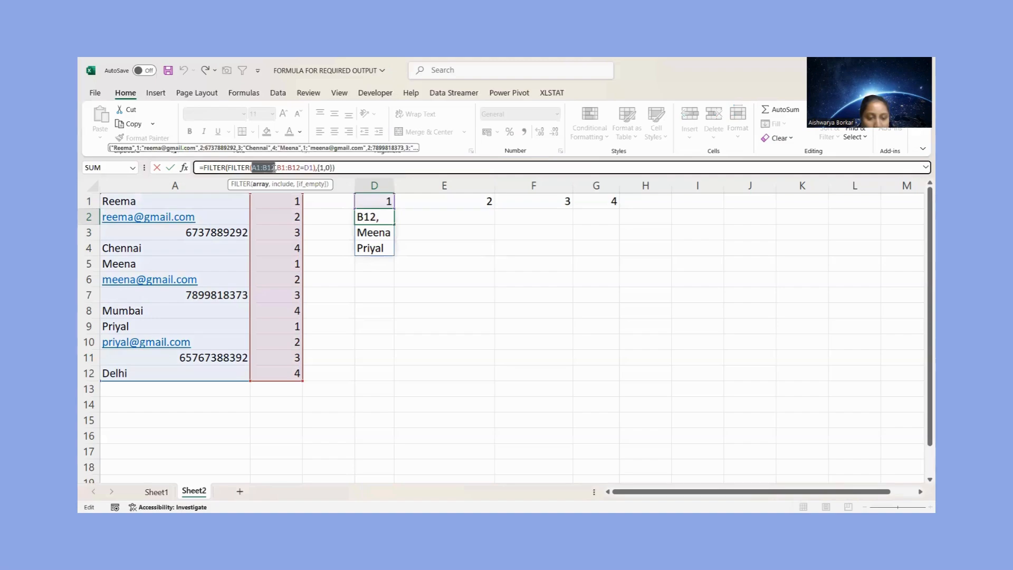
pyautogui.press('F4')
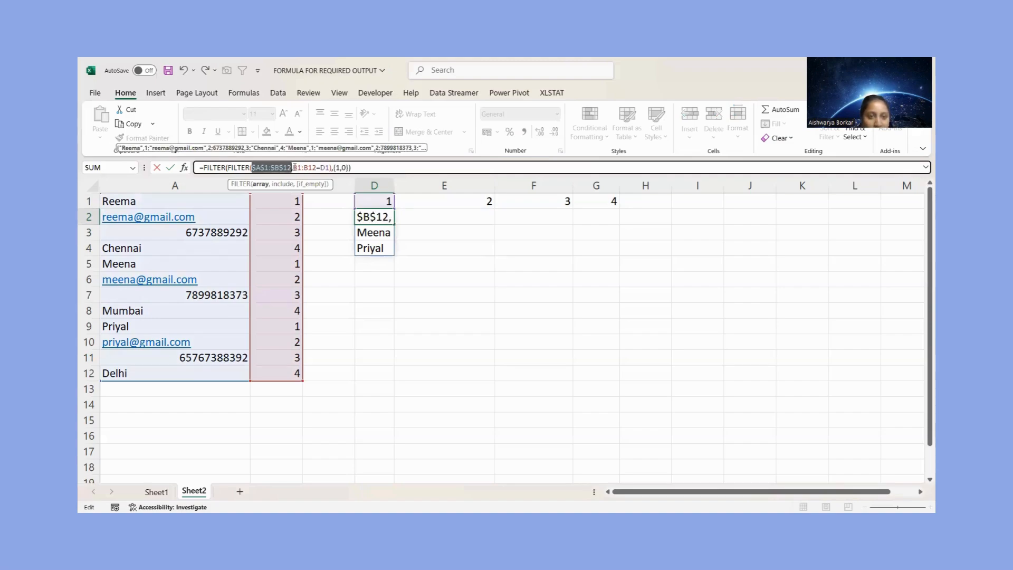
pyautogui.moveTo(293, 167); pyautogui.dragTo(317, 168)
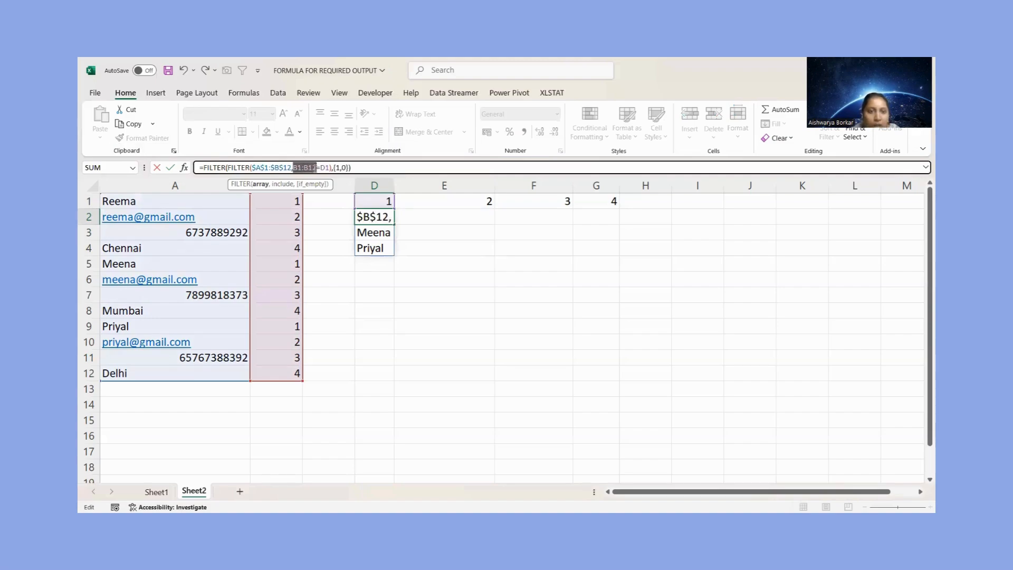
pyautogui.press('F4')
pyautogui.hotkey('ctrl', 'Return')
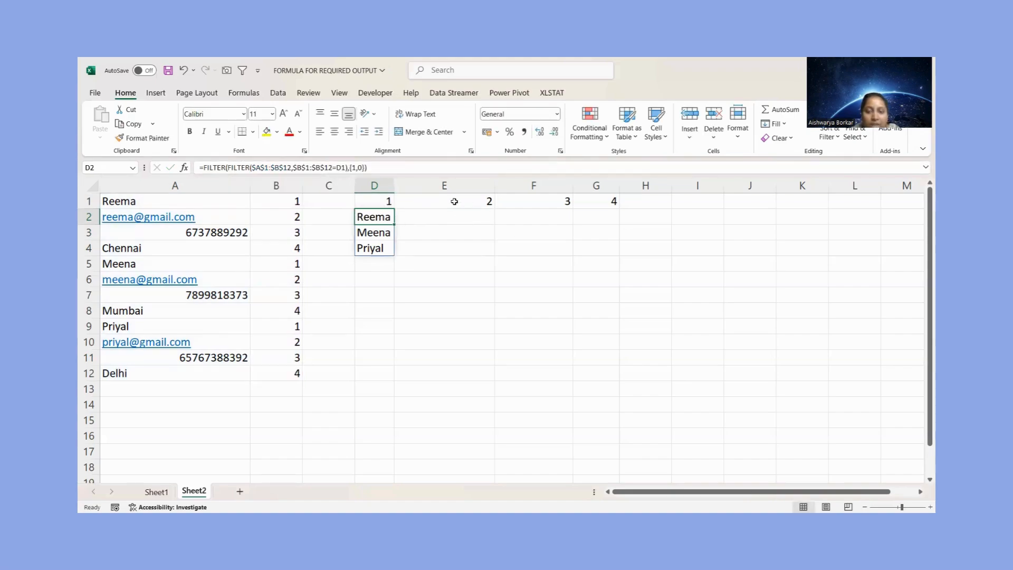
# Copy the D2 formula into cells E2 to G2
pyautogui.hotkey('ctrl', 'c')
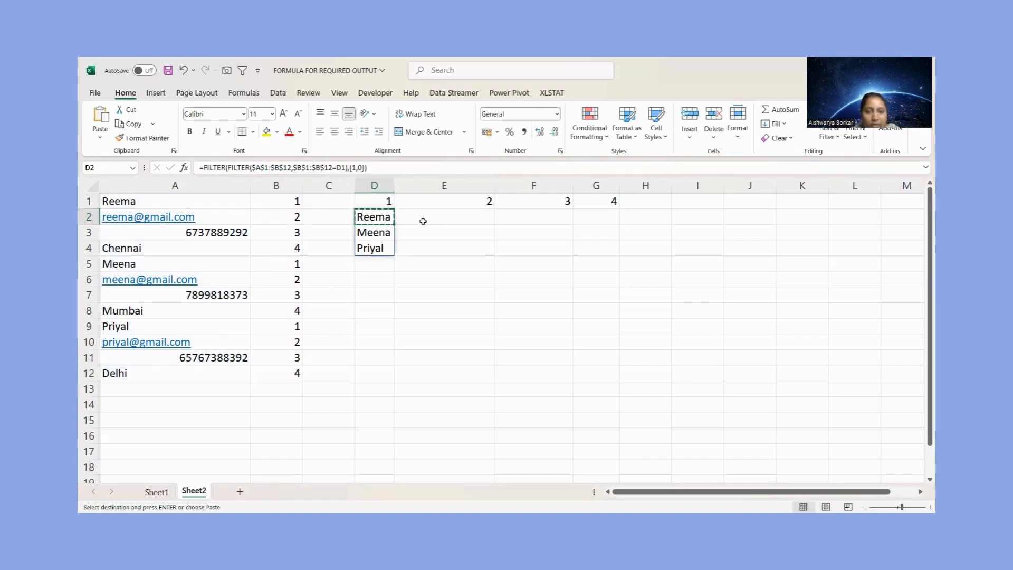
pyautogui.click(427, 221)
pyautogui.hotkey('shift', 'Right')
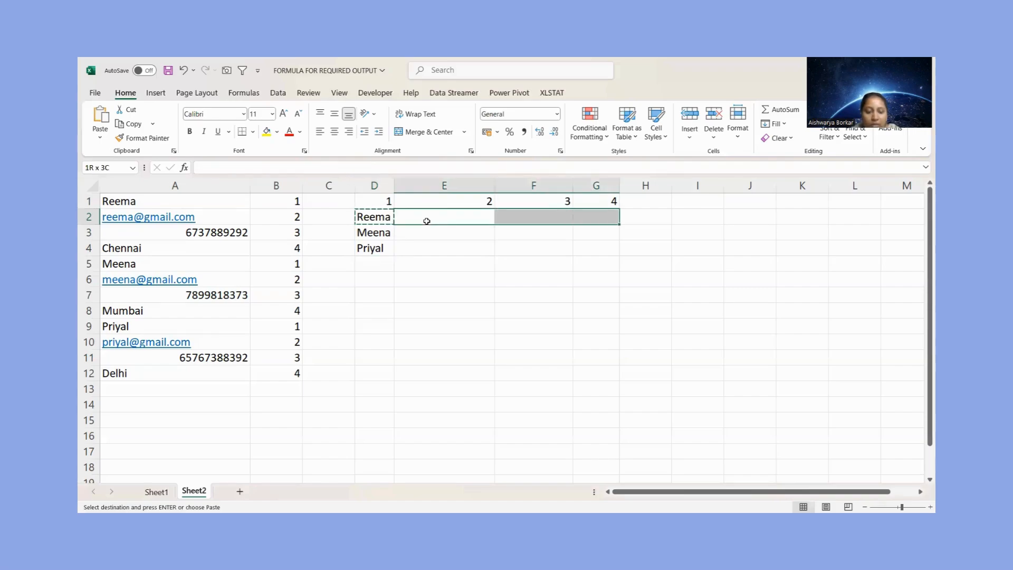
pyautogui.hotkey('ctrl', 'v')
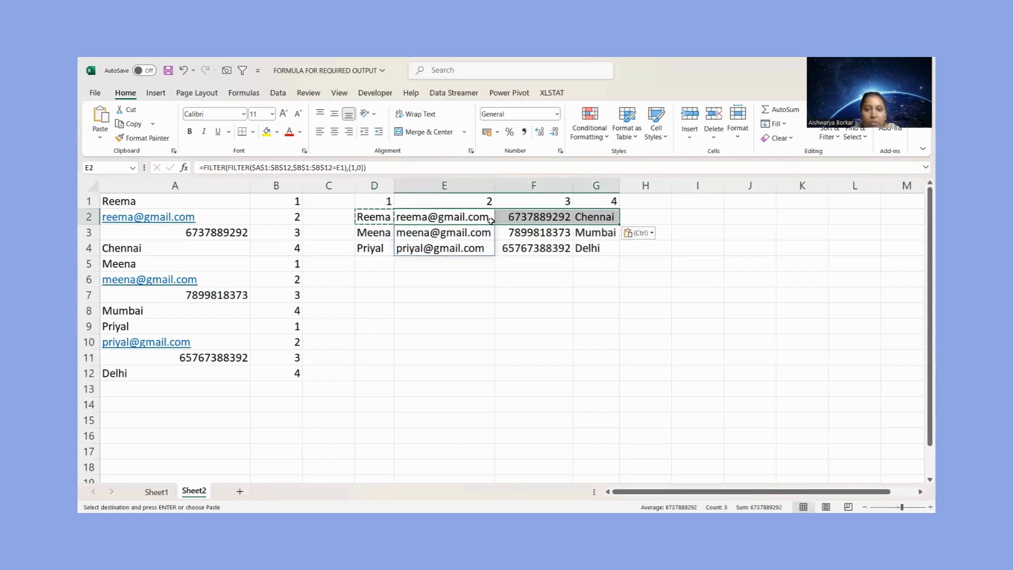
# Convert the formula results in D2:G4 to static values by pasting them over themselves as values only
pyautogui.click(375, 203)
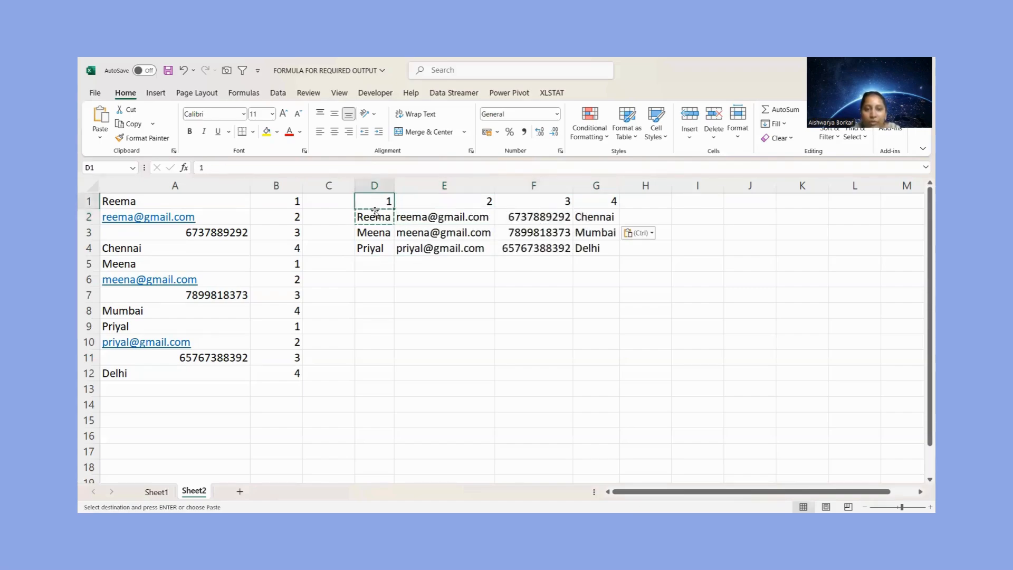
pyautogui.click(374, 214)
pyautogui.hotkey('ctrl', 'shift', 'Right')
pyautogui.hotkey('ctrl', 'shift', 'Down')
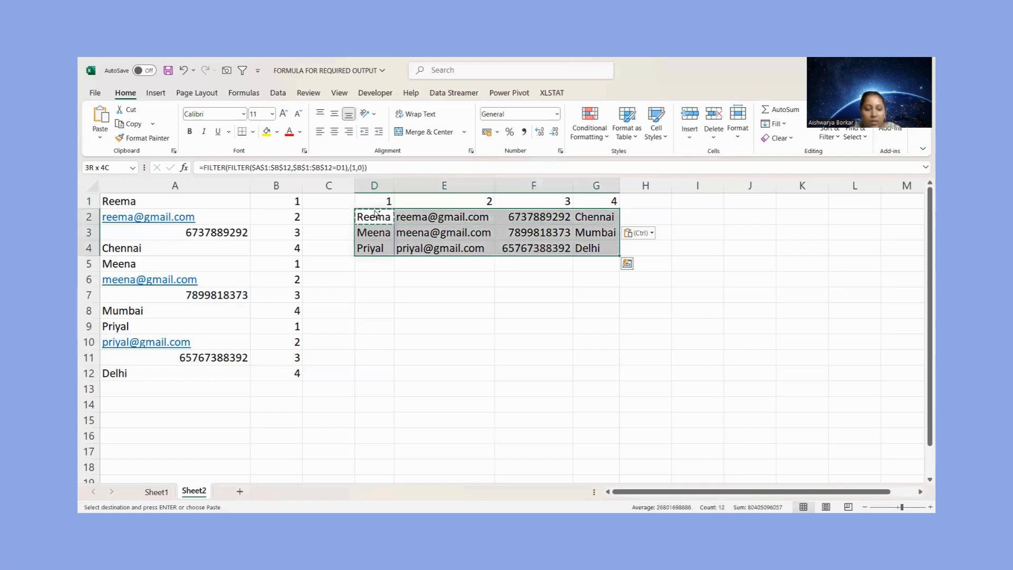
pyautogui.hotkey('ctrl', 'c')
pyautogui.press('Left')
pyautogui.click(374, 213)
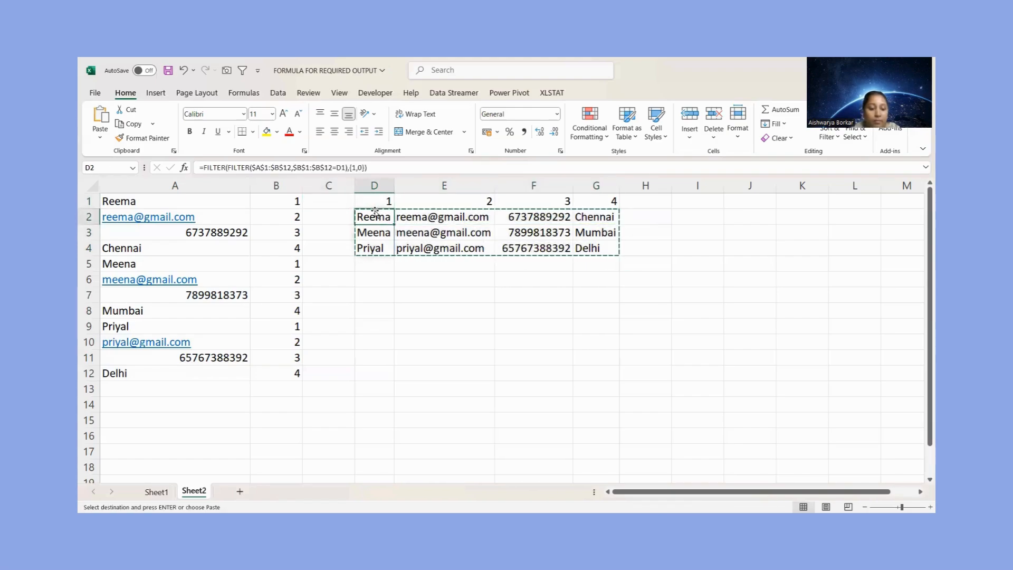
pyautogui.press('alt')
pyautogui.press('e')
pyautogui.press('s')
pyautogui.press('v')
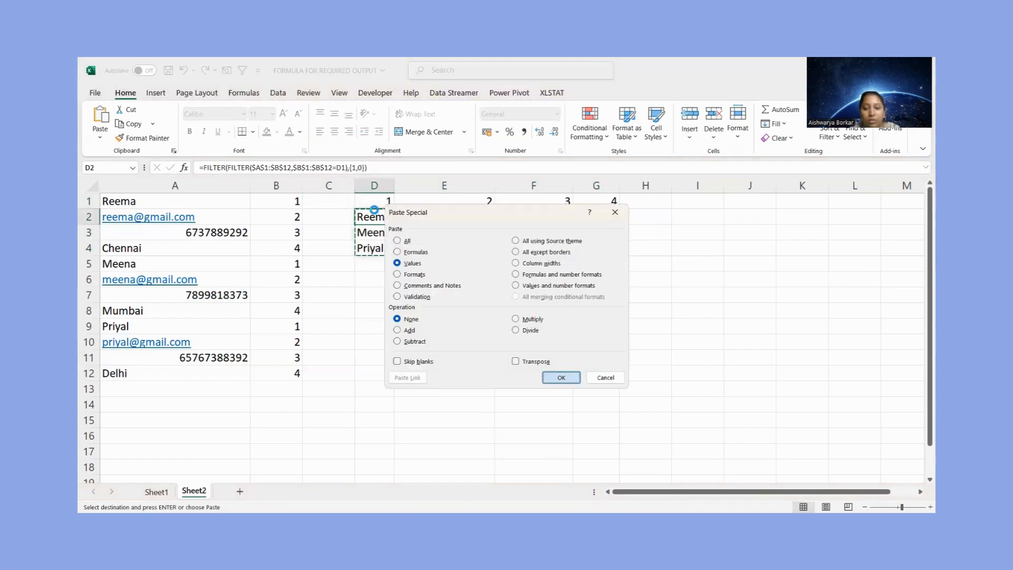
pyautogui.press('Return')
# Replace the numeric headers in D1 to G1 with Name, Email ID, Number and Place
pyautogui.click(378, 201)
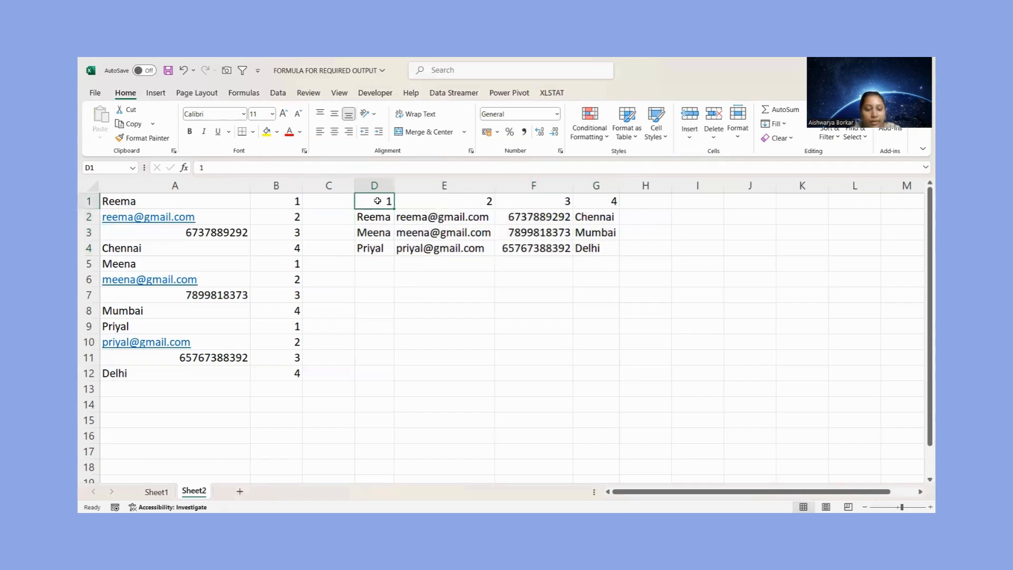
pyautogui.write('Name')
pyautogui.press('Tab')
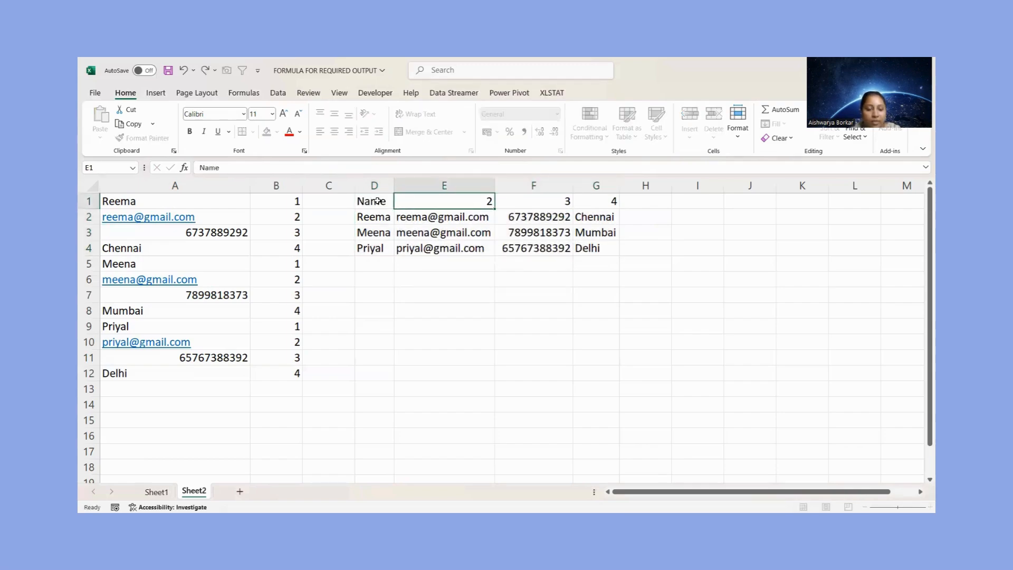
pyautogui.write('E')
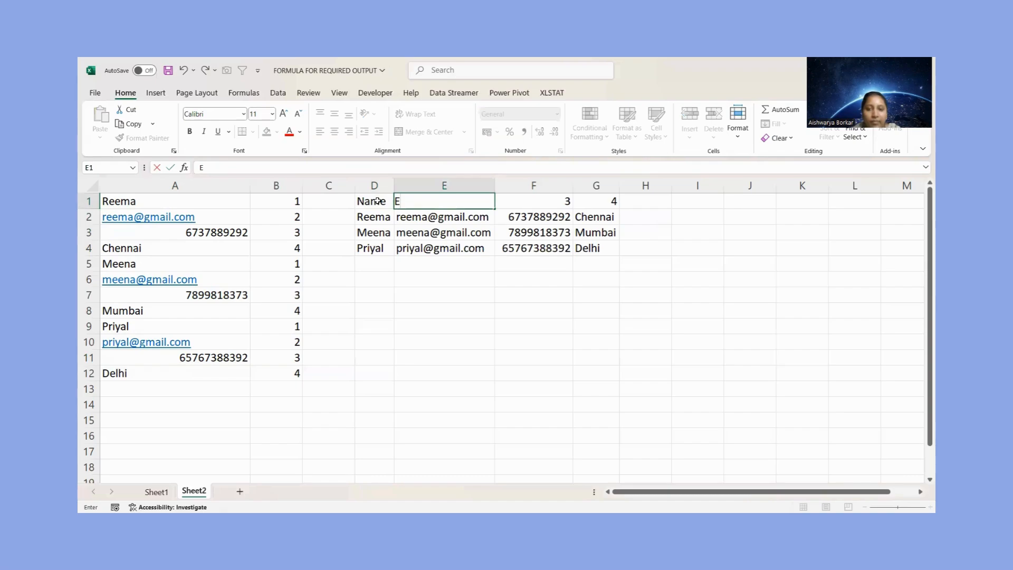
pyautogui.write('mail ID')
pyautogui.press('Tab')
pyautogui.write('Numb')
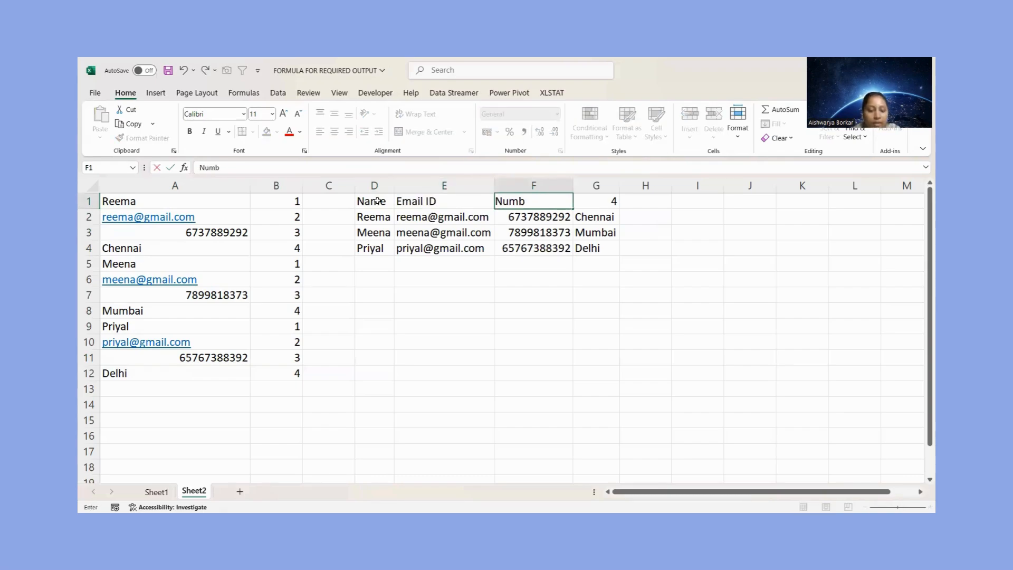
pyautogui.write('er')
pyautogui.press('Tab')
pyautogui.write('Place')
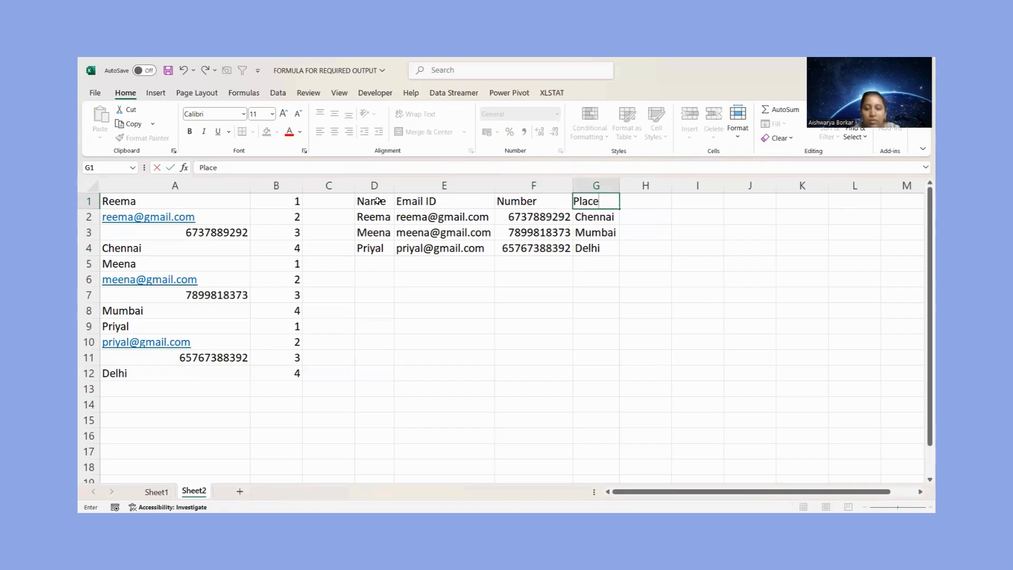
# Convert the range D1:G4 into an Excel table with its first row as headers
pyautogui.click(377, 202)
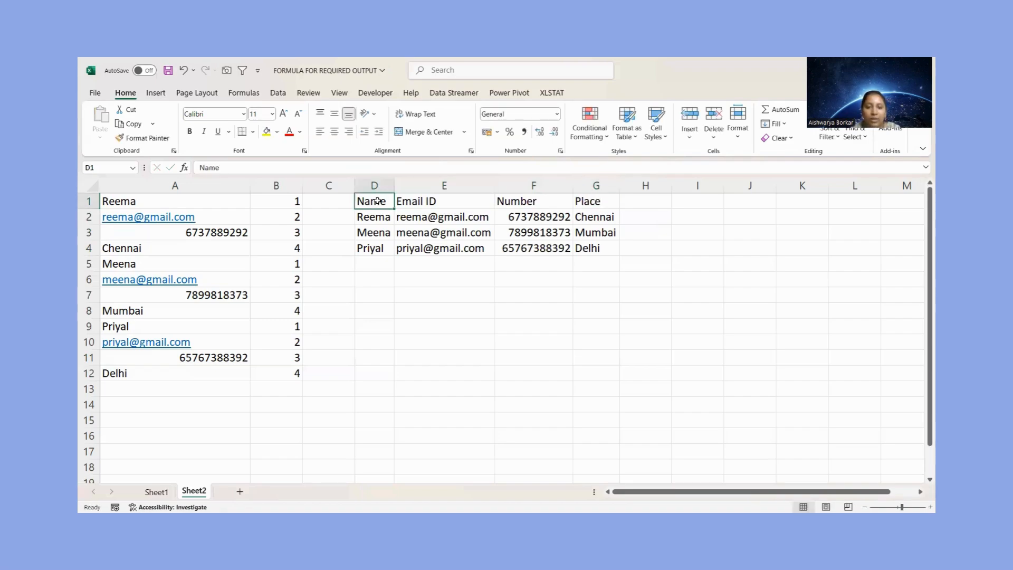
pyautogui.hotkey('ctrl', 'shift', 'Right')
pyautogui.hotkey('ctrl', 'shift', 'Down')
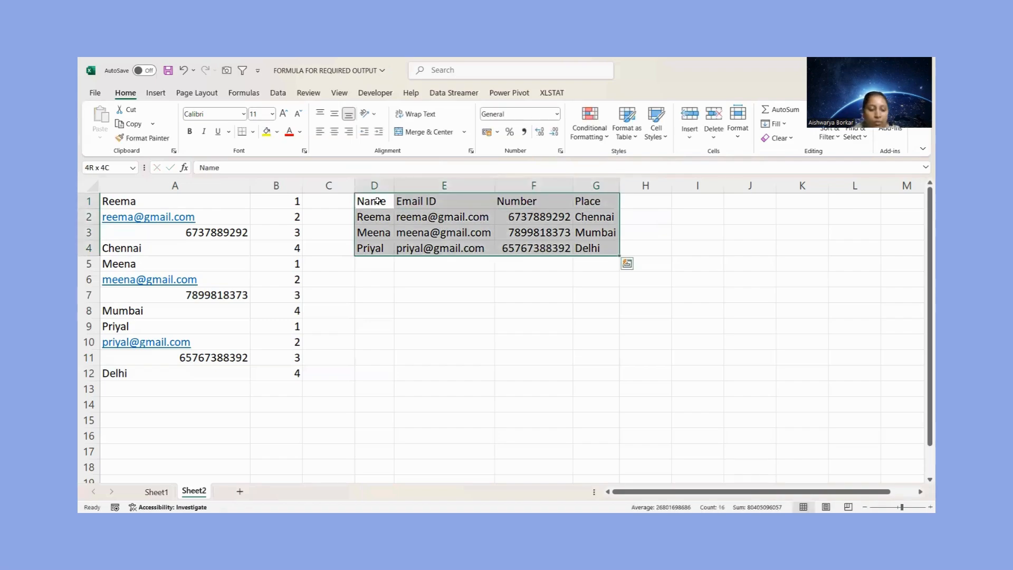
pyautogui.hotkey('ctrl', 't')
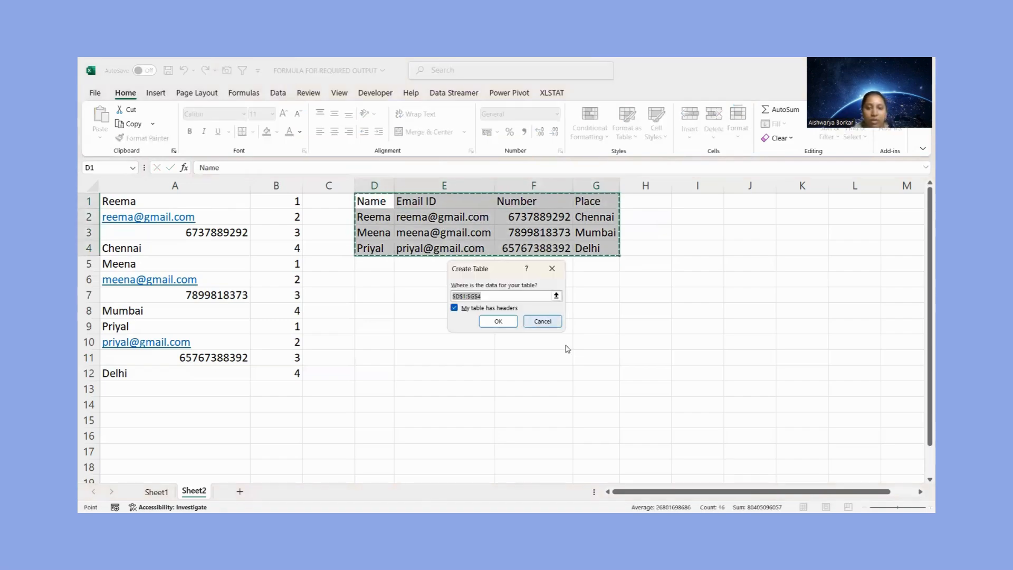
pyautogui.click(499, 321)
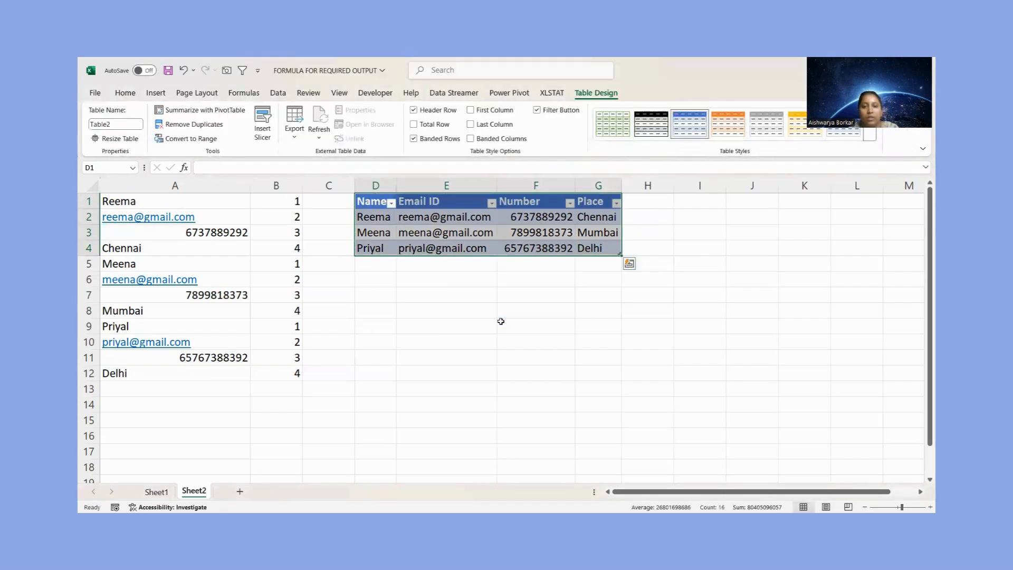